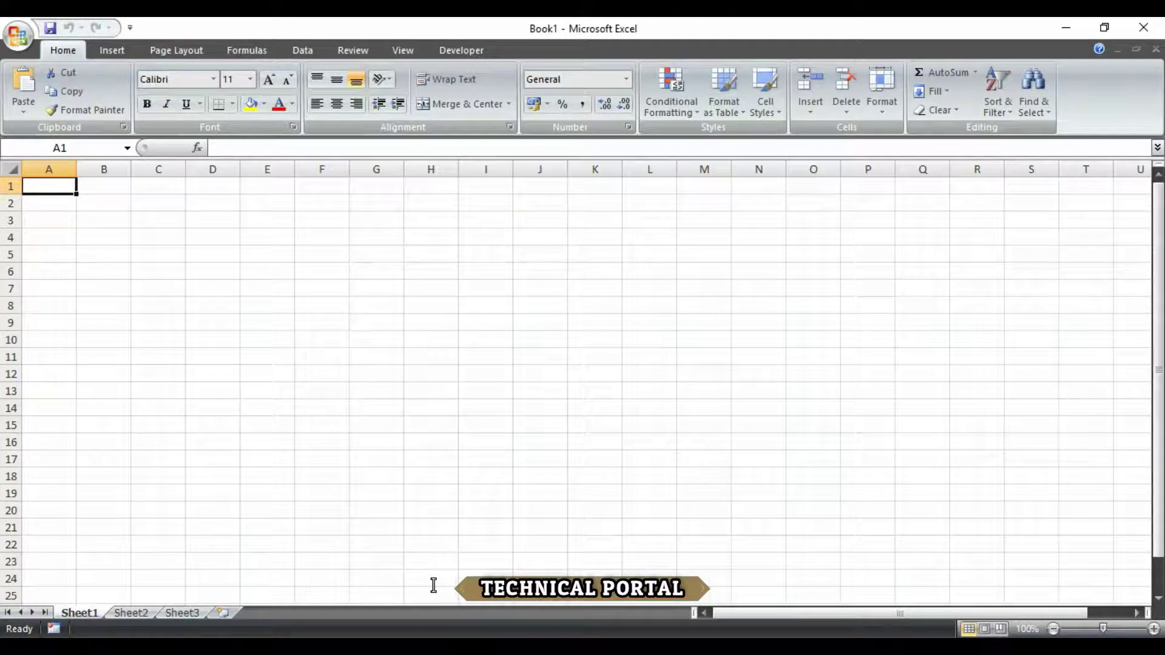
- Open the On-Screen Keyboard over the spreadsheet
{"action": "key", "text": "super"}
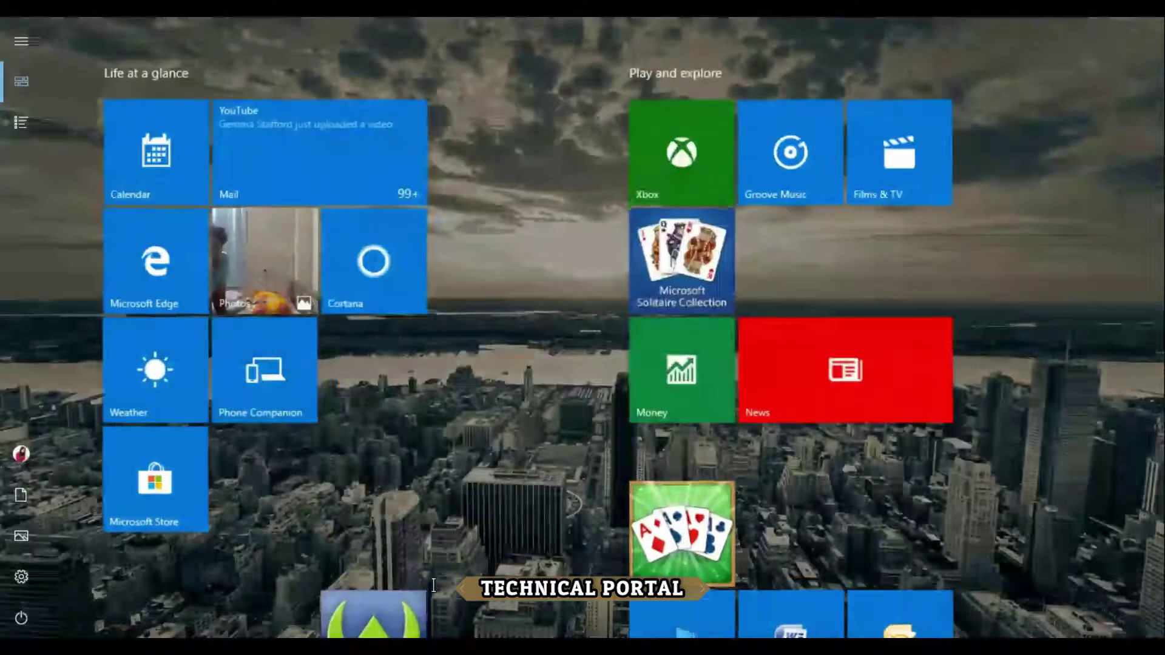
{"action": "type", "text": "osk"}
{"action": "key", "text": "Escape"}
{"action": "key", "text": "Escape"}
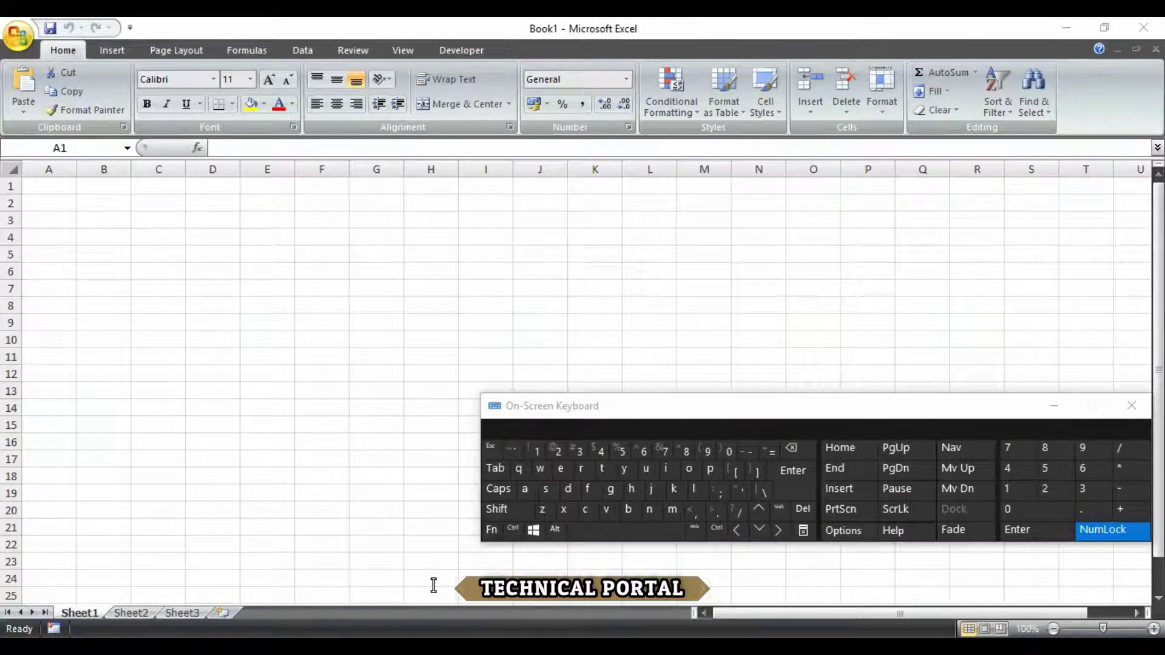
- Open the recent workbook "13 Count cells equal to"
{"action": "key", "text": "alt+f"}
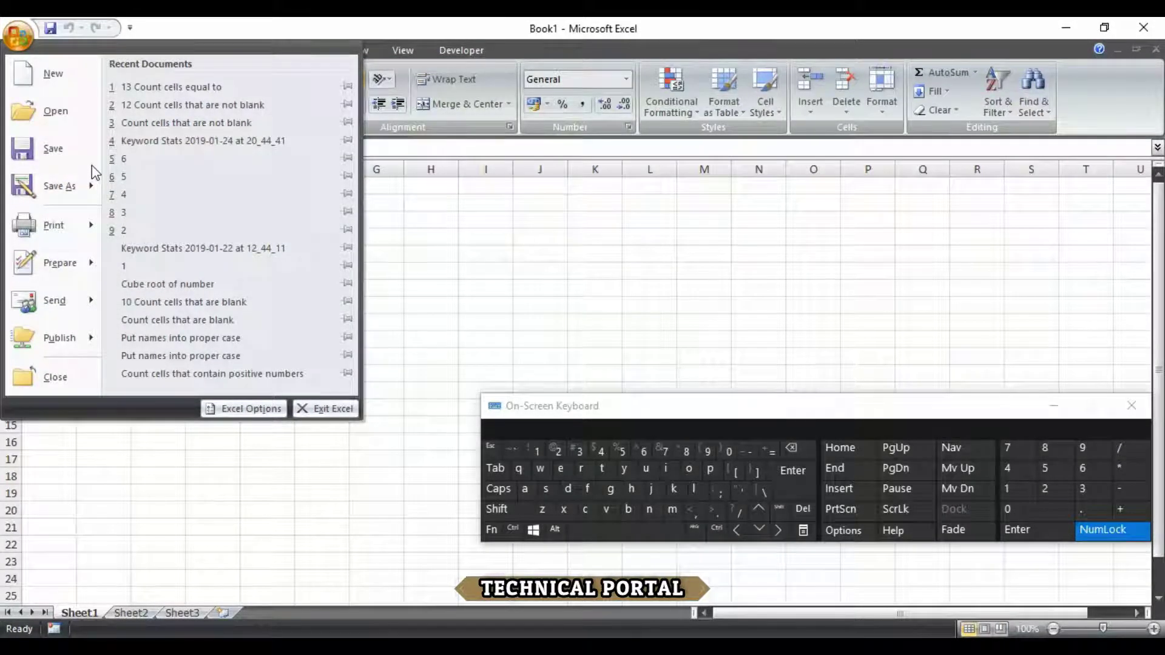
{"action": "left_click", "coordinate": [27, 36]}
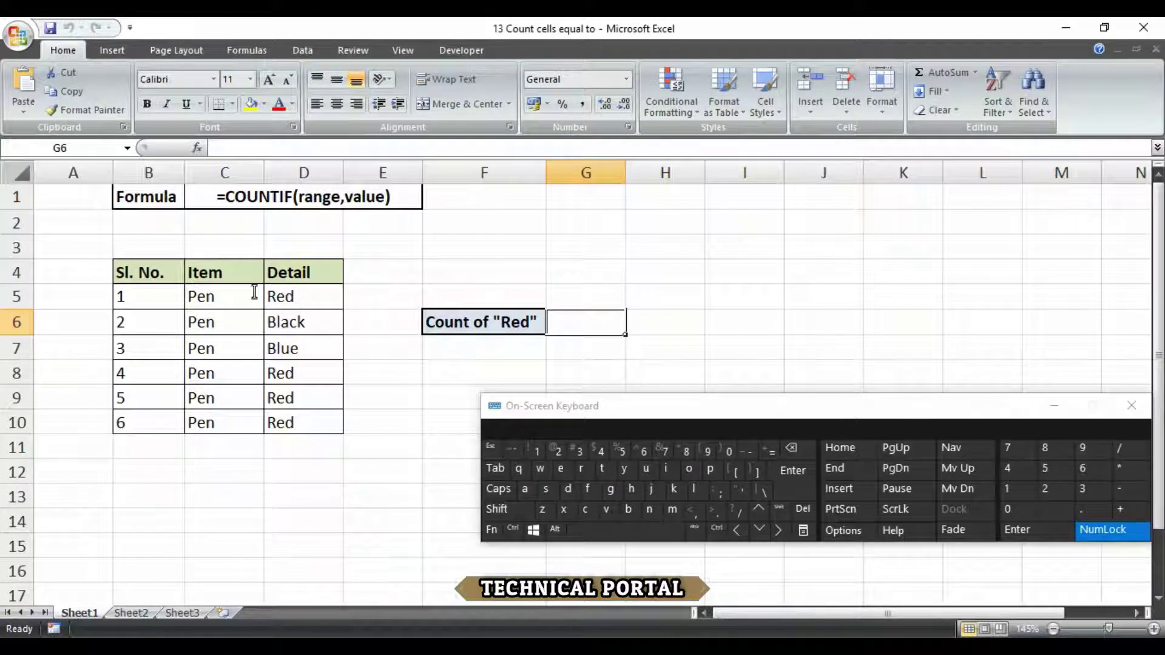
- Begin a COUNTIF formula in cell G6, beside the Count of "Red" label, up to its opening bracket
{"action": "key", "text": "Caps_Lock"}
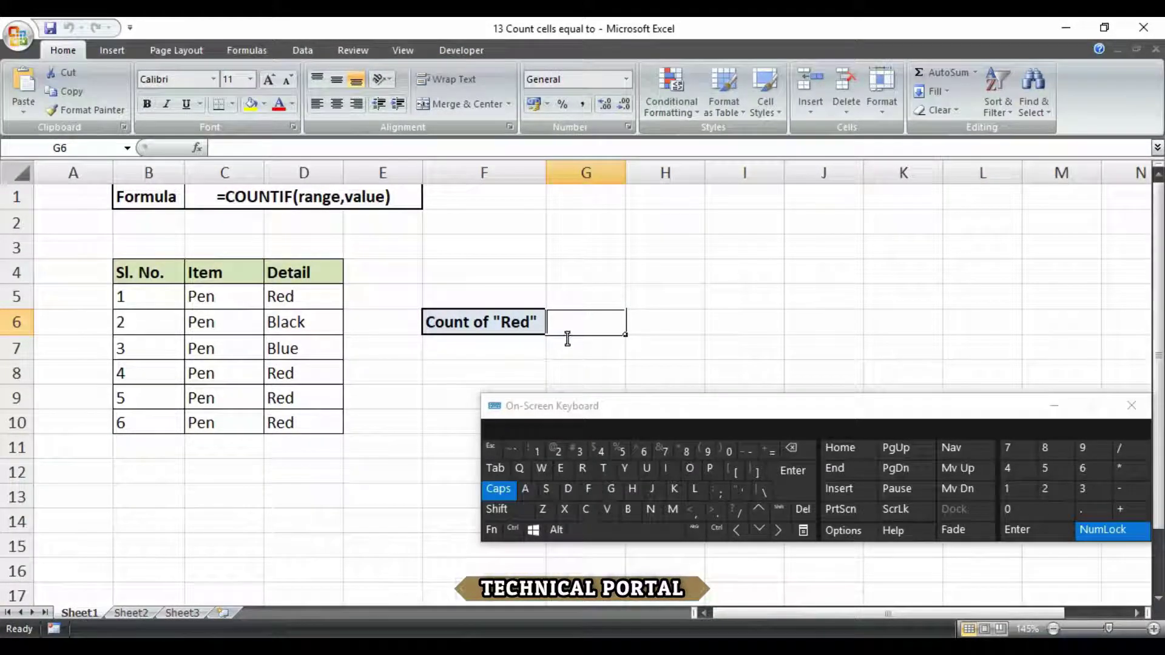
{"action": "type", "text": "="}
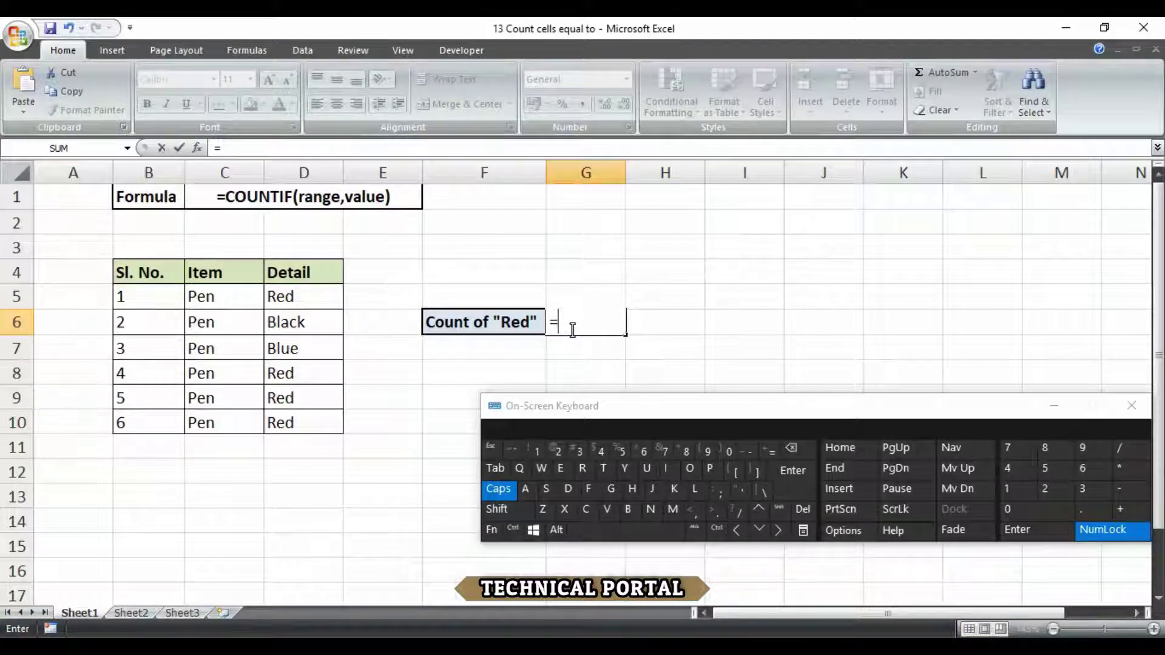
{"action": "type", "text": "COU"}
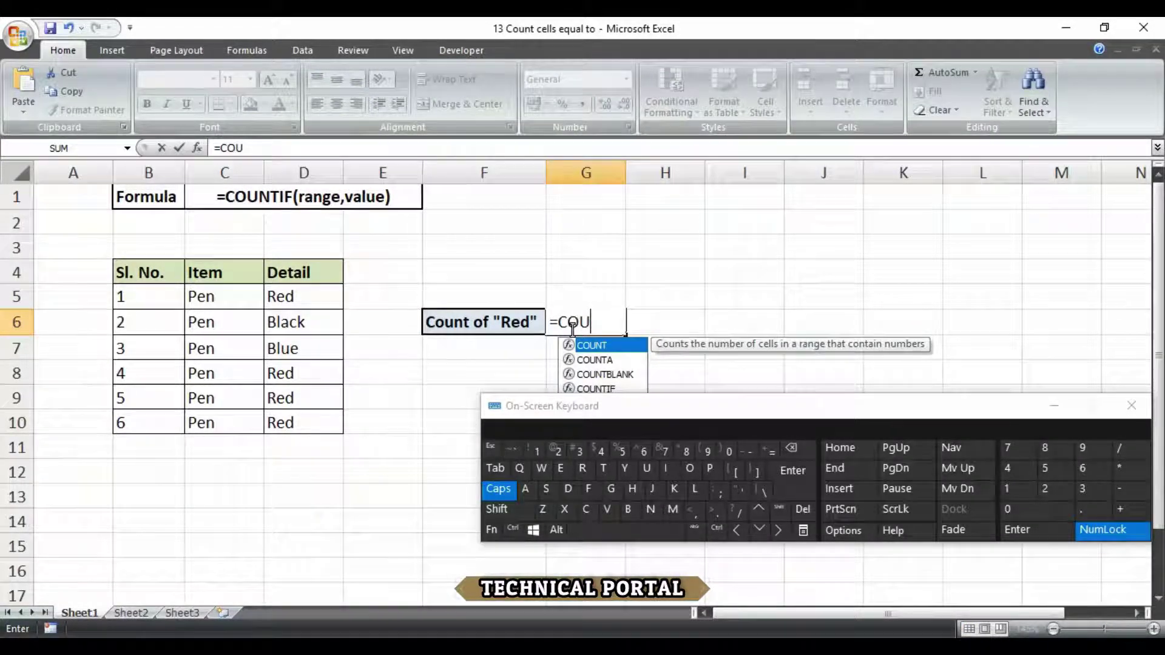
{"action": "type", "text": "NT"}
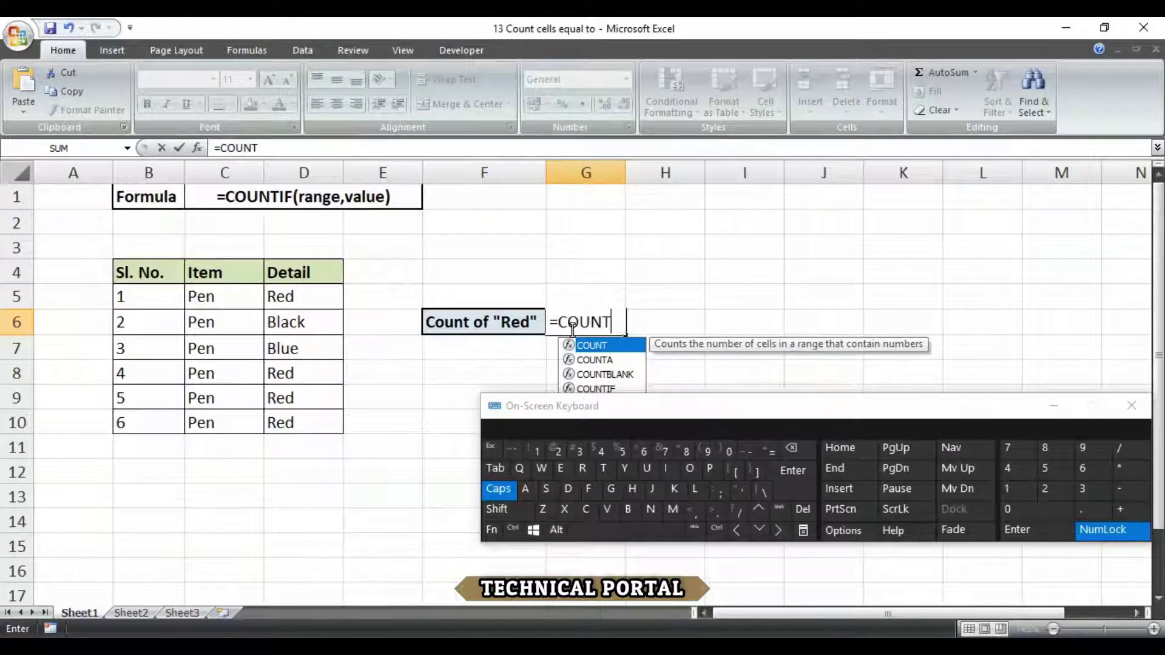
{"action": "type", "text": "IF"}
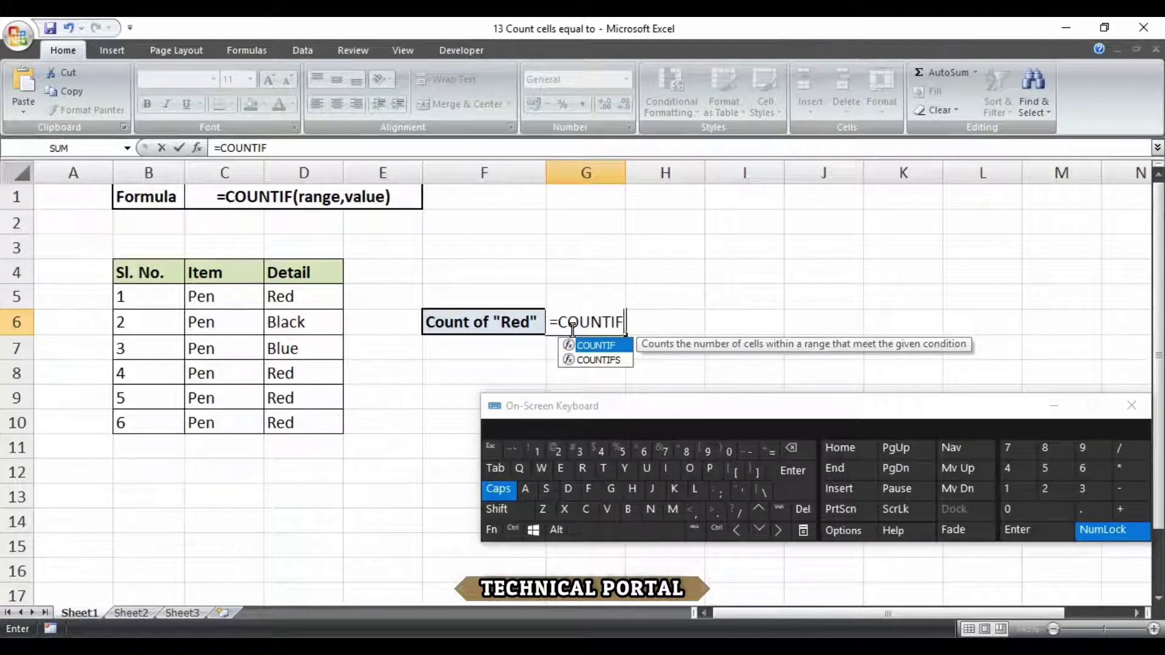
{"action": "type", "text": "("}
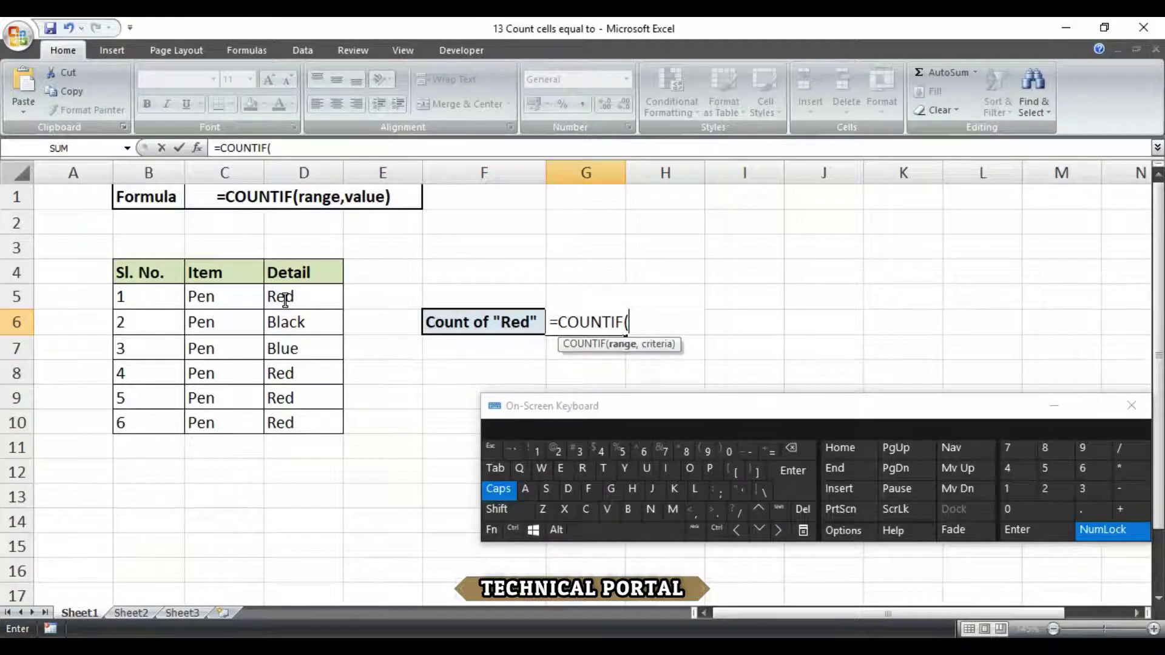
{"action": "type", "text": "d5"}
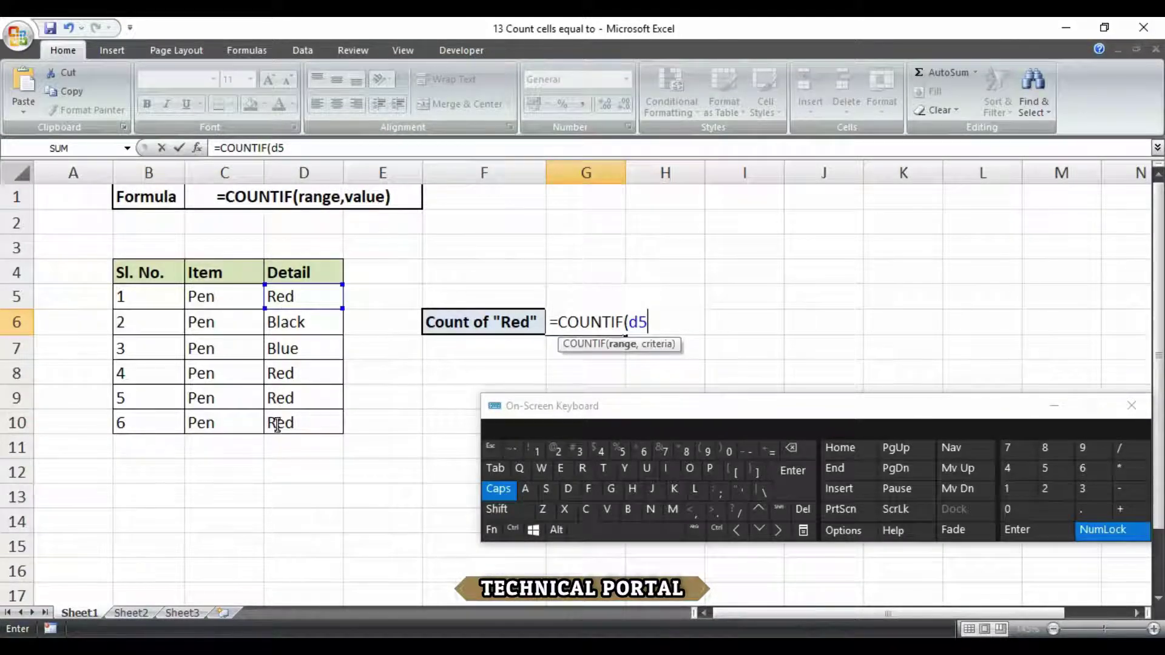
{"action": "key", "text": "BackSpace"}
{"action": "key", "text": "BackSpace"}
{"action": "type", "text": "D5"}
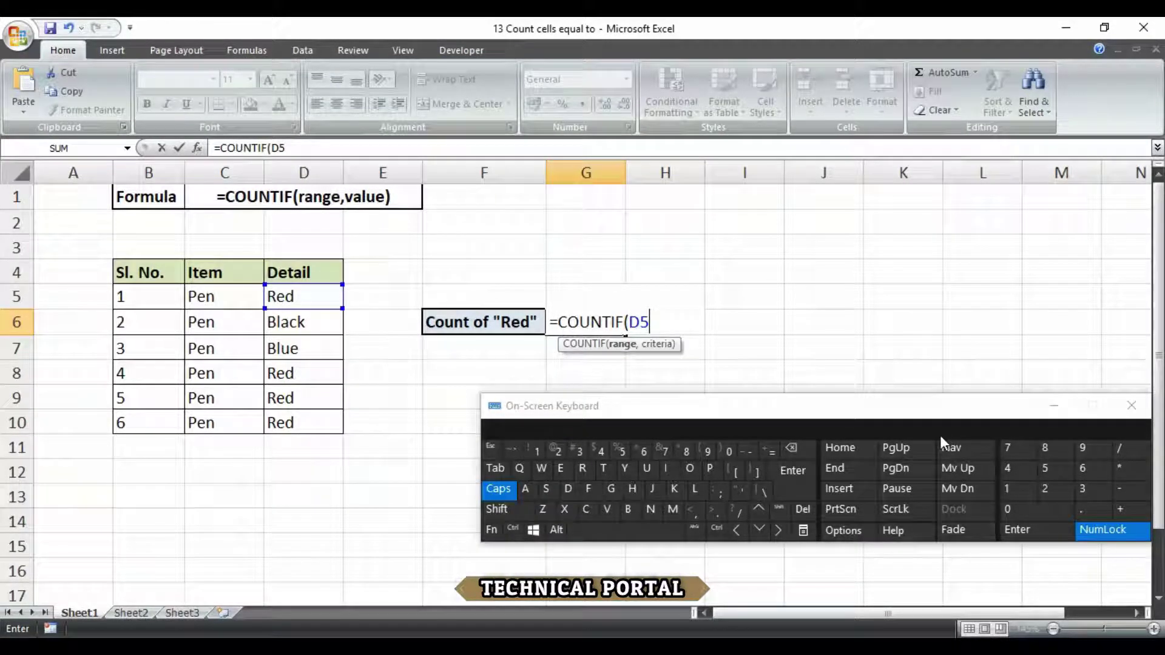
{"action": "type", "text": ":D10"}
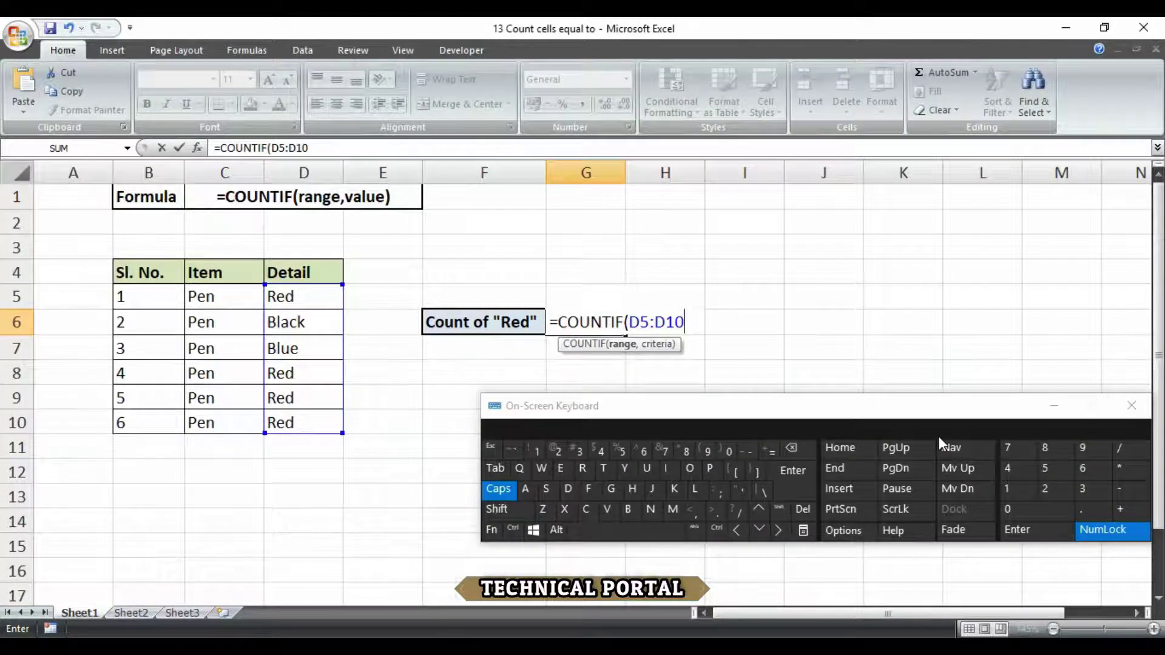
{"action": "key", "text": "BackSpace"}
{"action": "key", "text": "BackSpace"}
{"action": "key", "text": "BackSpace"}
{"action": "key", "text": "BackSpace"}
{"action": "key", "text": "BackSpace"}
{"action": "key", "text": "BackSpace"}
- Complete the COUNTIF formula in G6 with the range D5:D10 and the criterion "Red", keeping G6 selected
{"action": "mouse_move", "coordinate": [304, 296]}
{"action": "left_mouse_down"}
{"action": "mouse_move", "coordinate": [304, 448]}
{"action": "mouse_move", "coordinate": [304, 424]}
{"action": "left_mouse_up"}
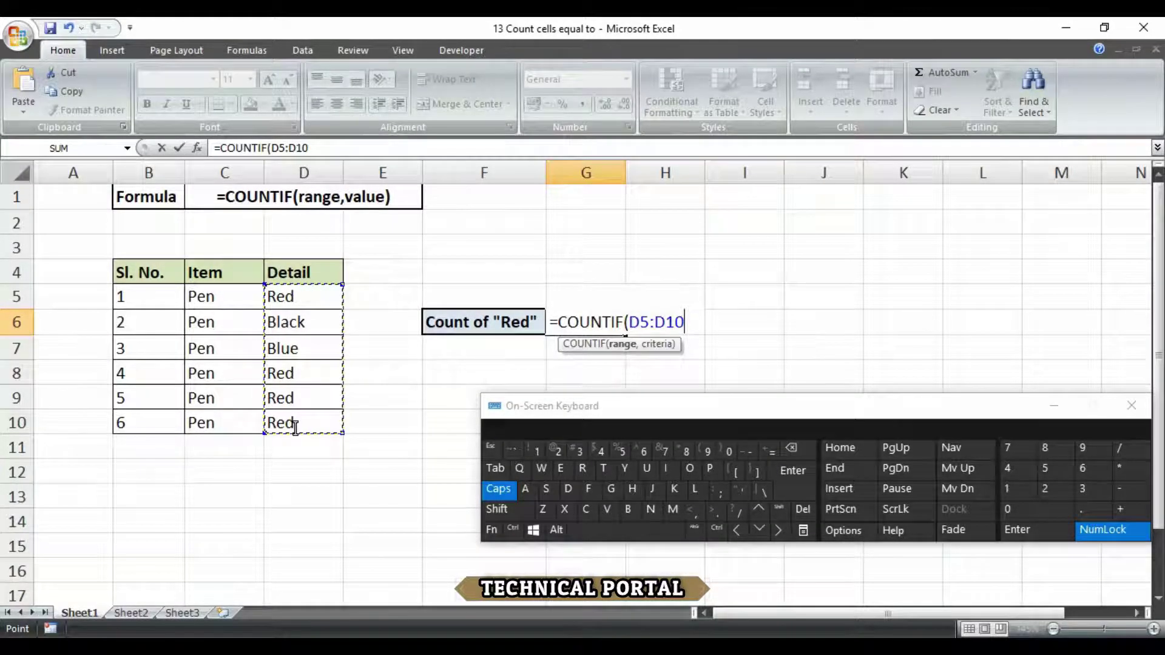
{"action": "type", "text": ","}
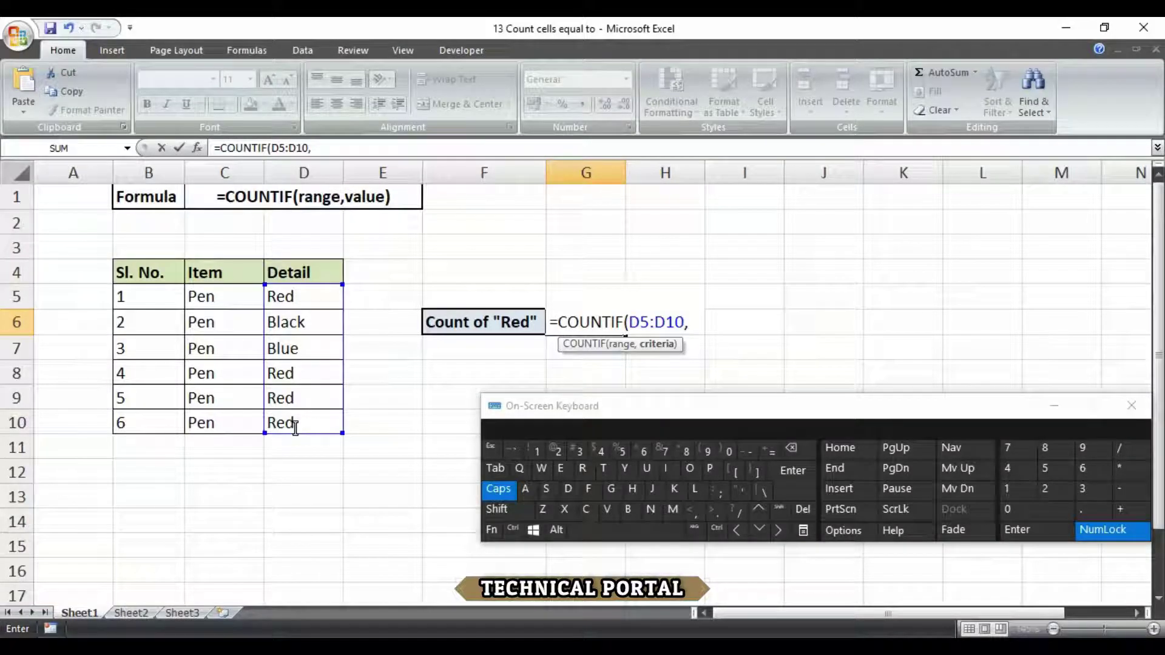
{"action": "type", "text": "\""}
{"action": "key", "text": "Caps_Lock"}
{"action": "type", "text": "Re"}
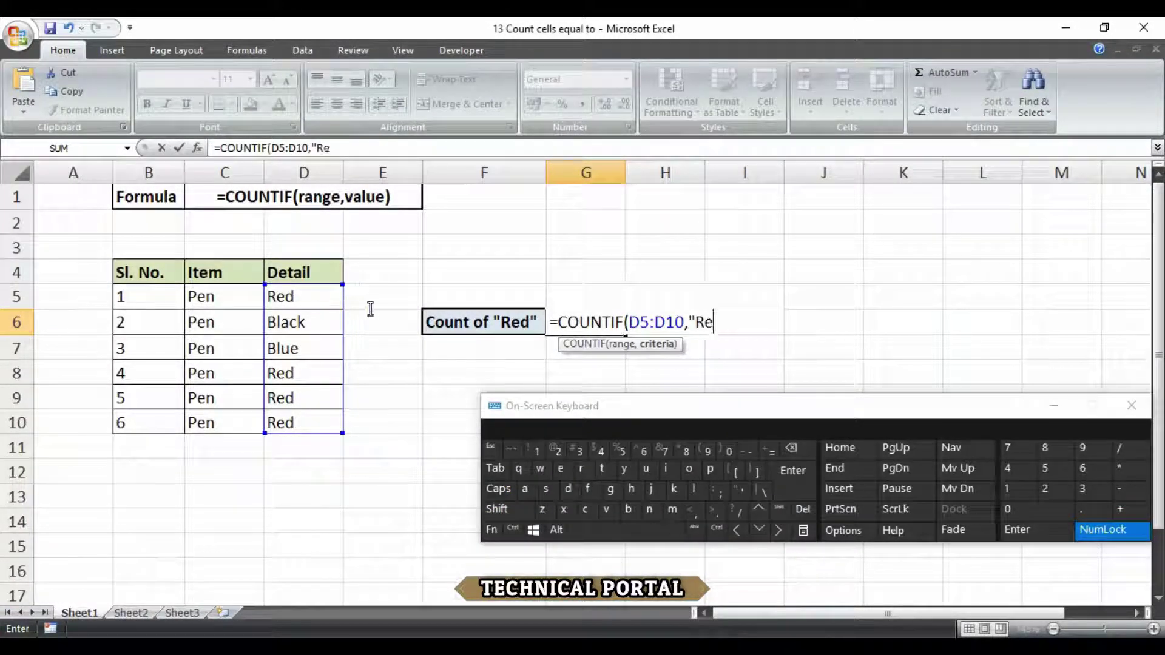
{"action": "type", "text": "d\""}
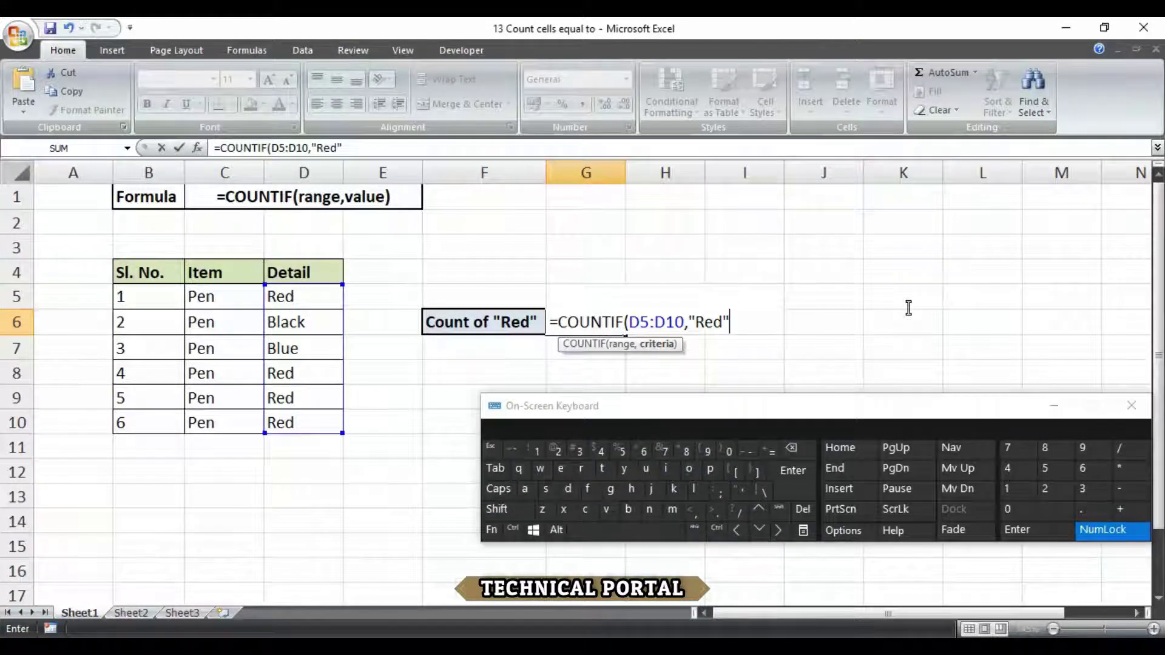
{"action": "type", "text": ")"}
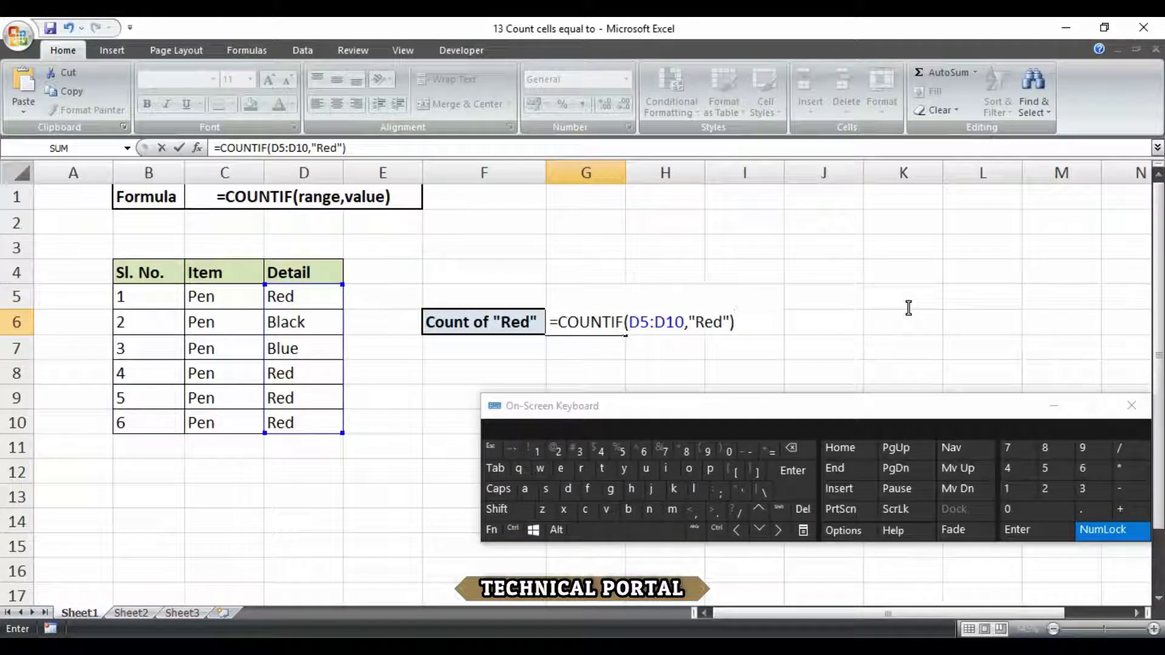
{"action": "key", "text": "ctrl+Return"}
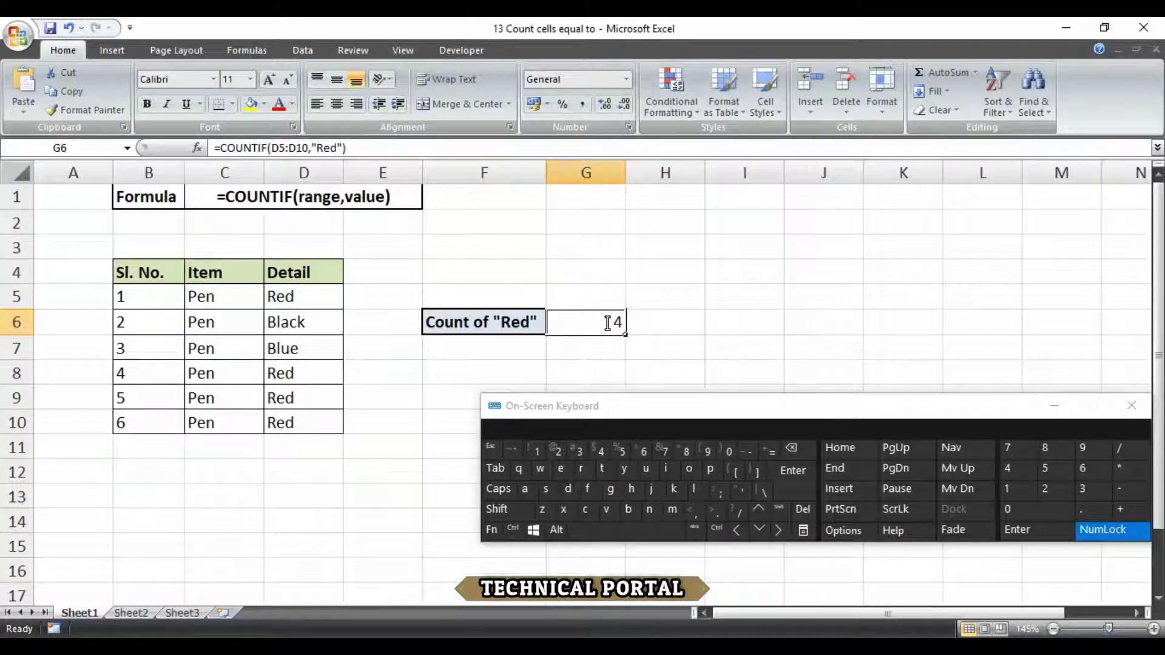
- Select the Detail cells D5, D8, D9 and D10 together to check the count of Red entries
{"action": "left_click", "coordinate": [291, 297]}
{"action": "left_click", "coordinate": [292, 373], "text": "ctrl"}
{"action": "left_click", "coordinate": [295, 398], "text": "ctrl"}
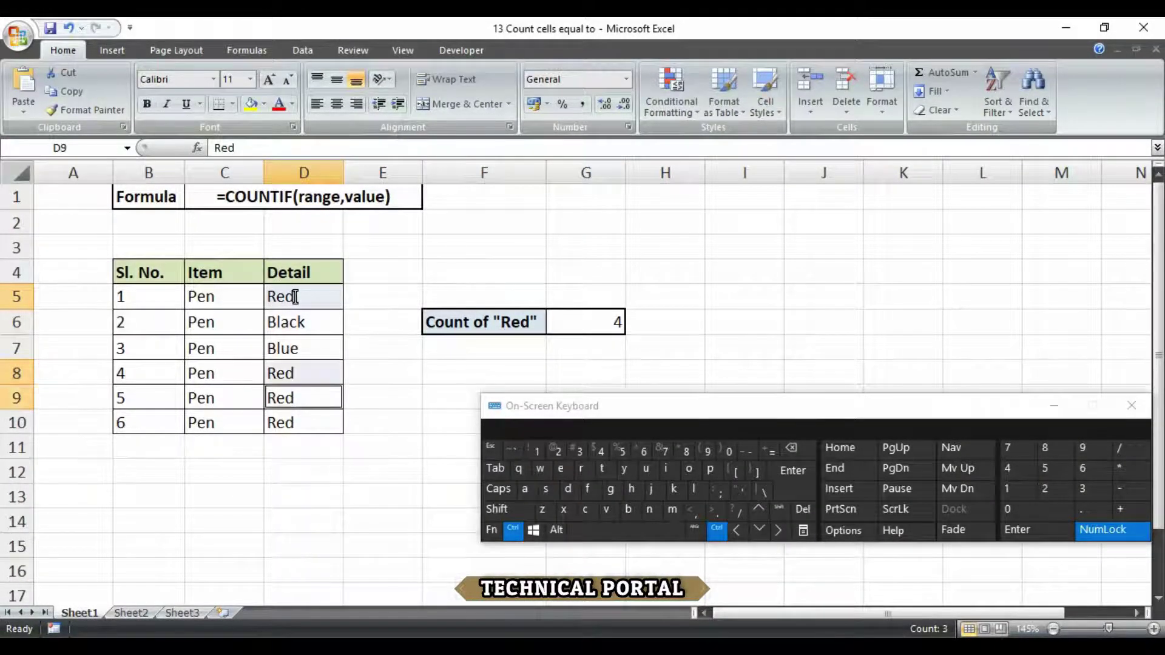
{"action": "left_click", "coordinate": [296, 423], "text": "ctrl"}
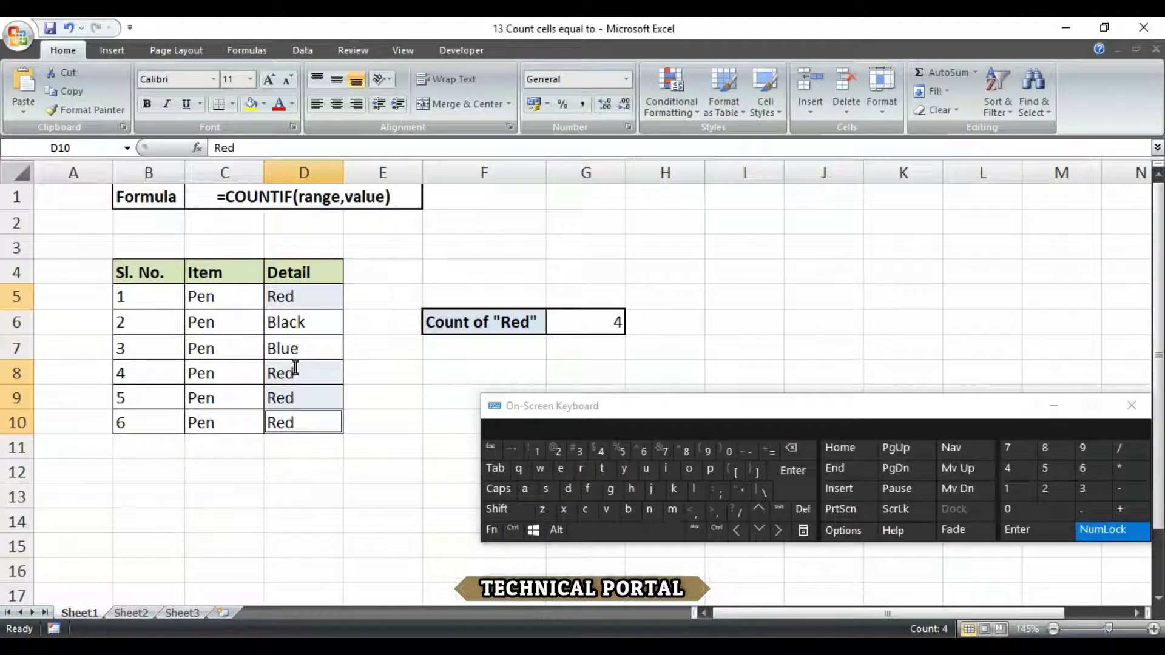
- Narrow the On-Screen Keyboard window and reselect the result cell G6
{"action": "left_click_drag", "start_coordinate": [479, 411], "coordinate": [527, 420]}
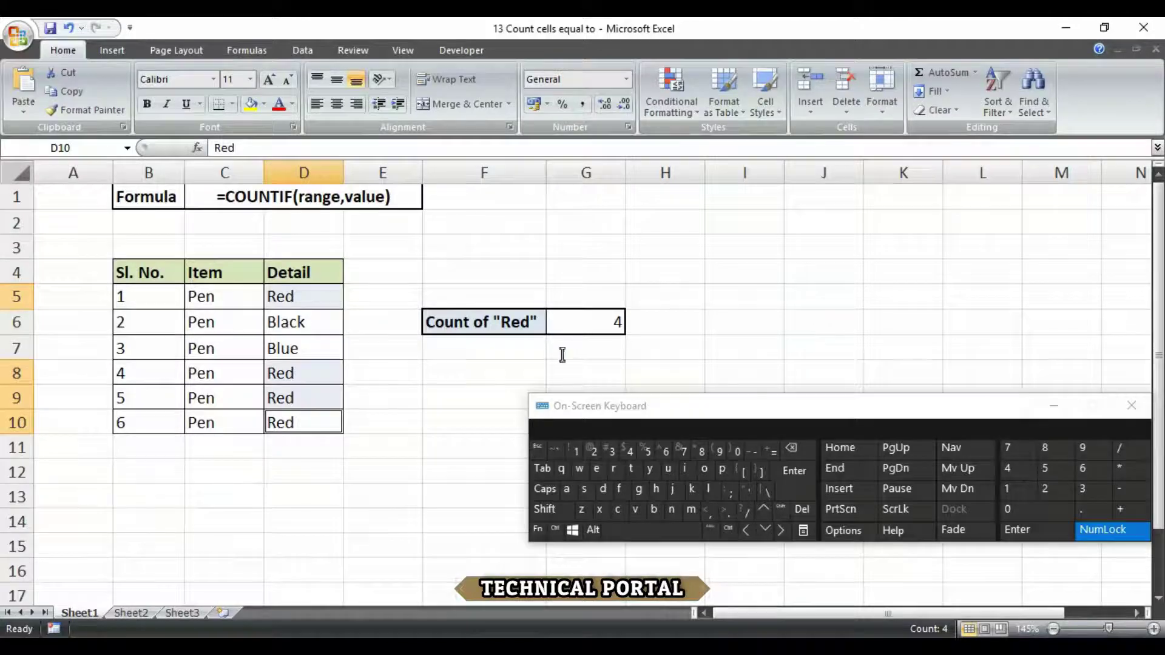
{"action": "left_click", "coordinate": [654, 348]}
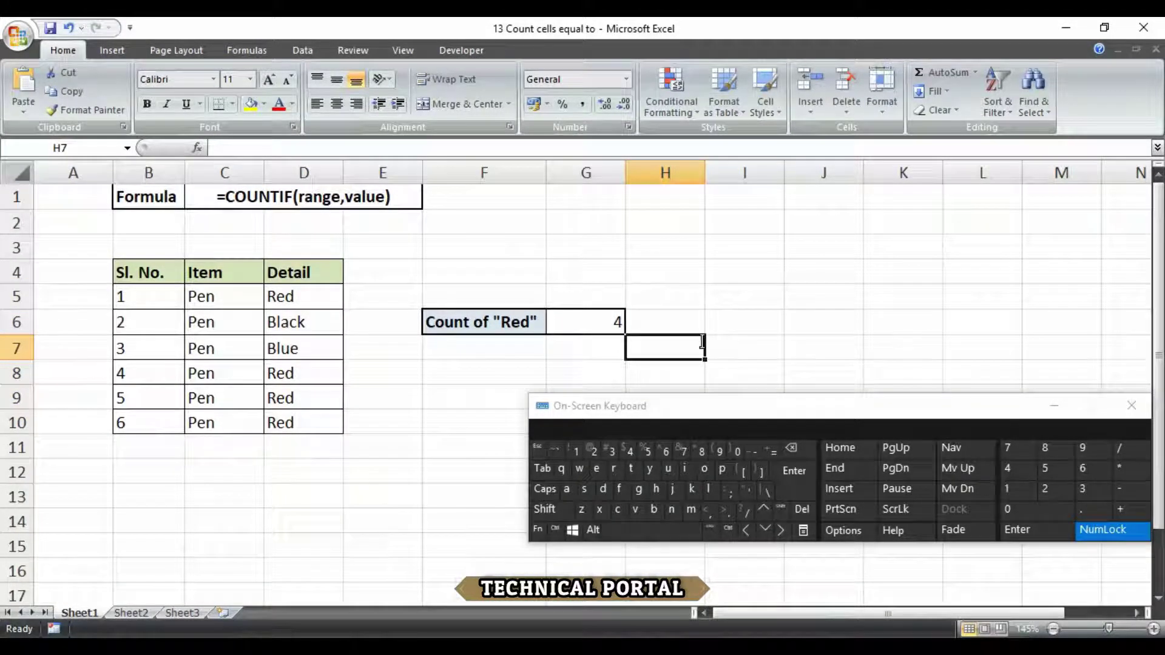
{"action": "key", "text": "Up"}
{"action": "key", "text": "Left"}
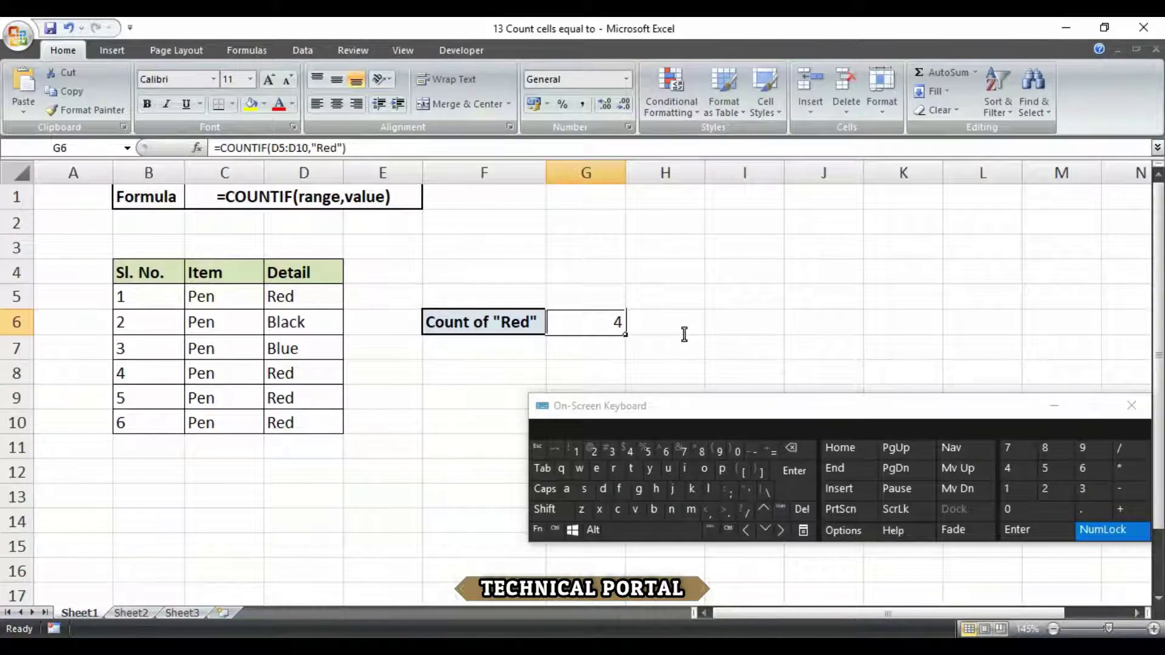
- Examine the "Red" criterion inside the COUNTIF formula in G6, then close the formula without editing it
{"action": "double_click", "coordinate": [563, 323]}
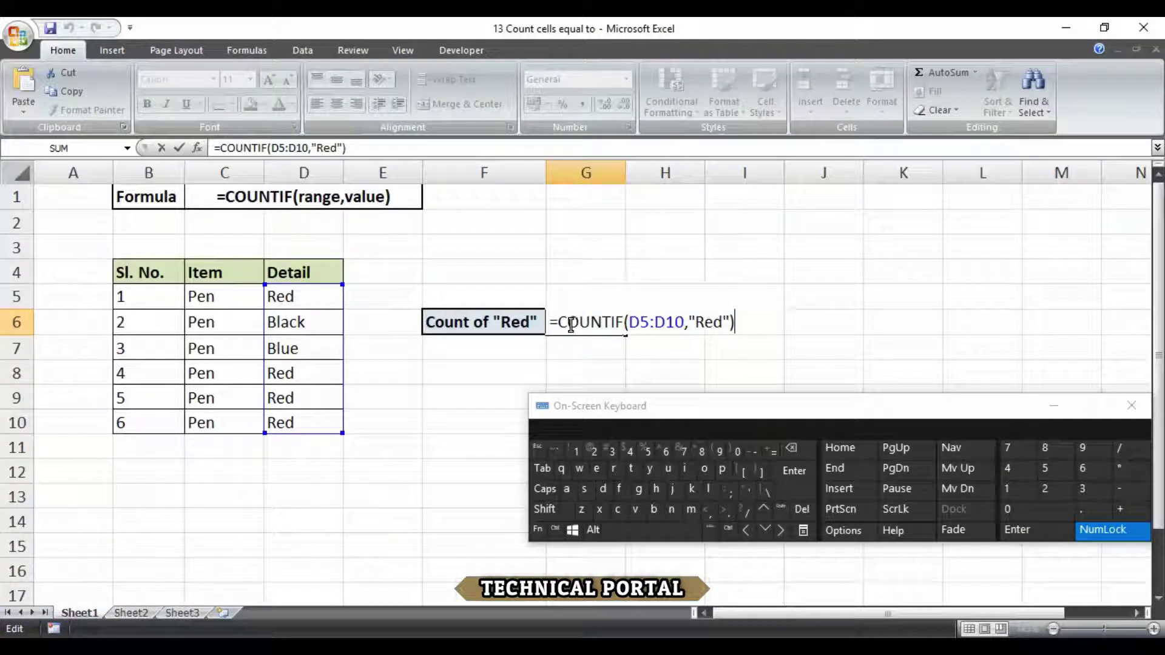
{"action": "key", "text": "Left"}
{"action": "key", "text": "Left"}
{"action": "key", "text": "shift+Left"}
{"action": "key", "text": "shift+Left"}
{"action": "key", "text": "shift+Left"}
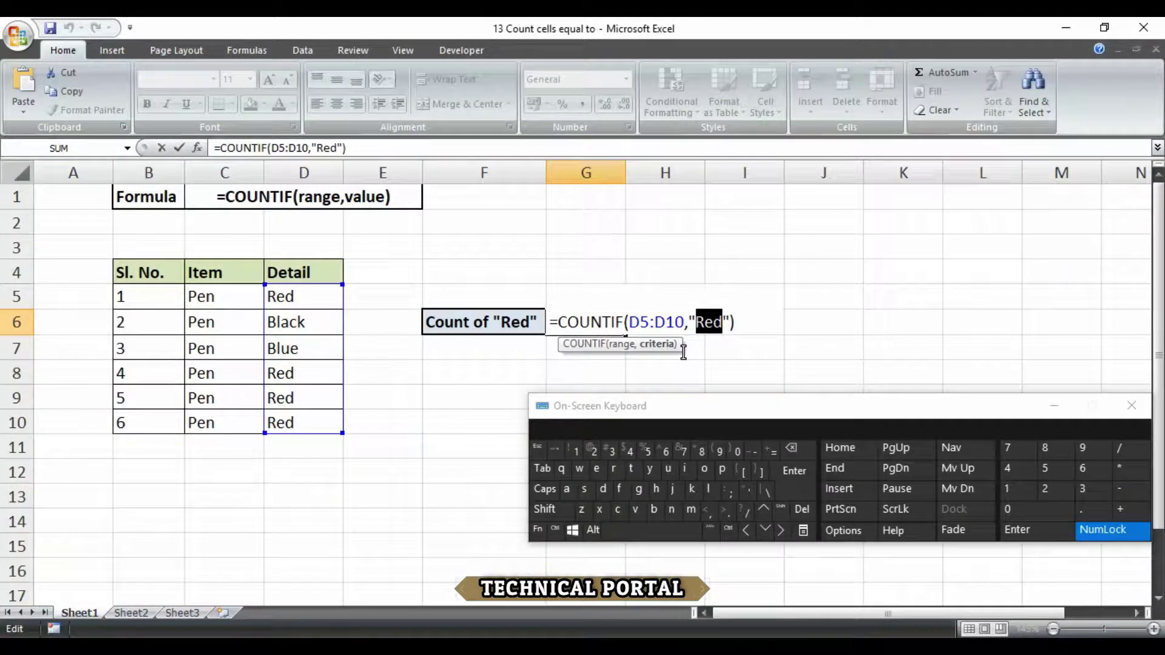
{"action": "left_click", "coordinate": [711, 326]}
{"action": "key", "text": "Right"}
{"action": "key", "text": "Right"}
{"action": "key", "text": "Right"}
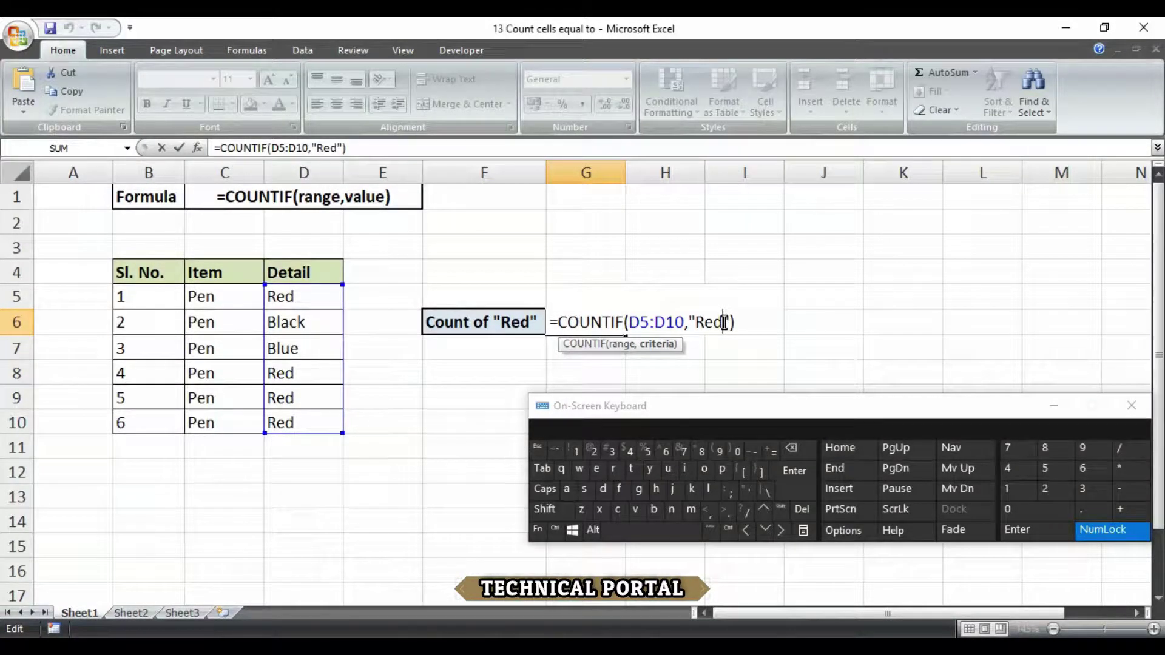
{"action": "key", "text": "ctrl+Return"}
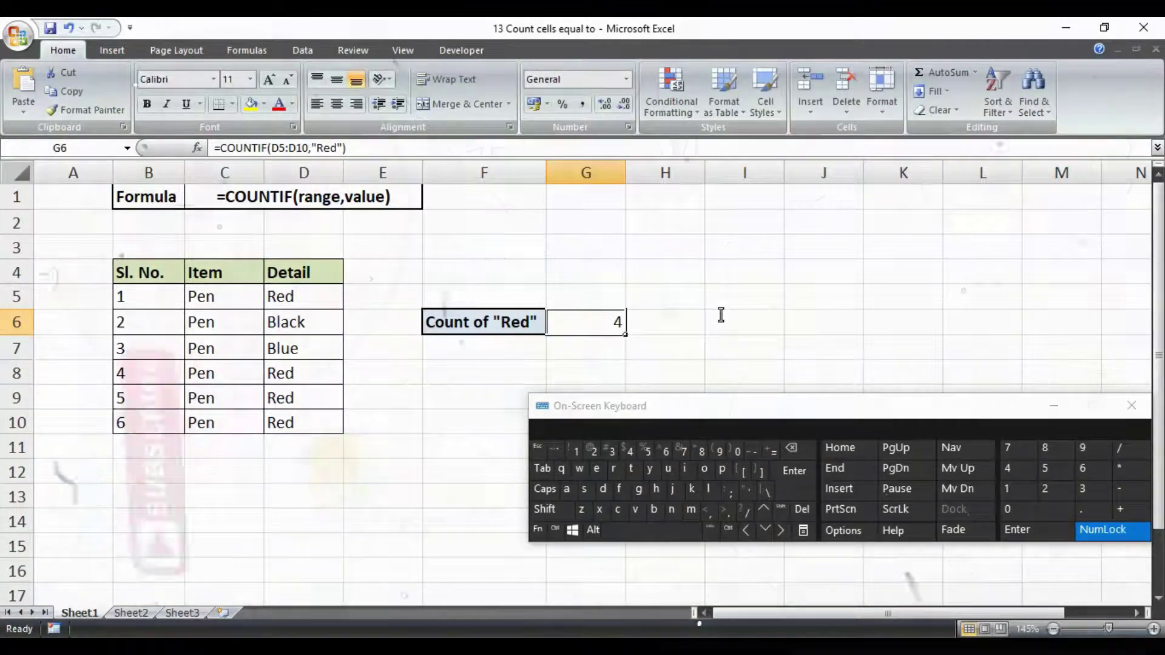